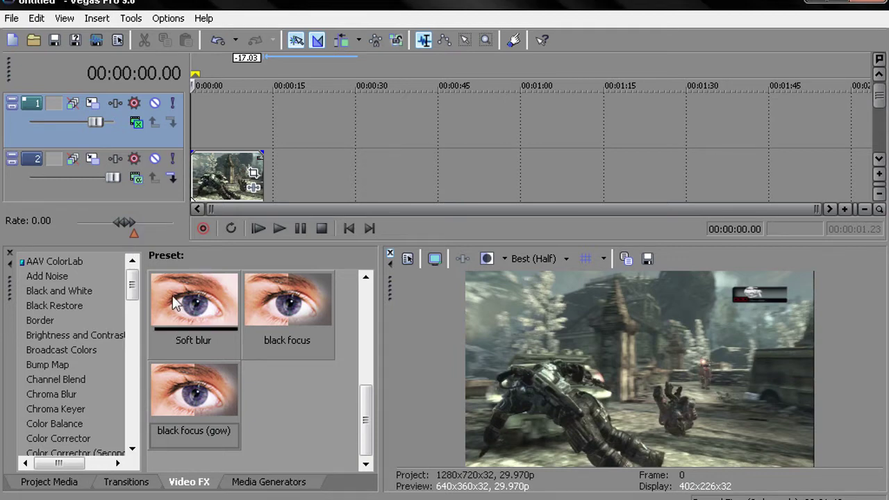
Apply a Brightness and Contrast preset to the gameplay clip
left_click(879, 160)
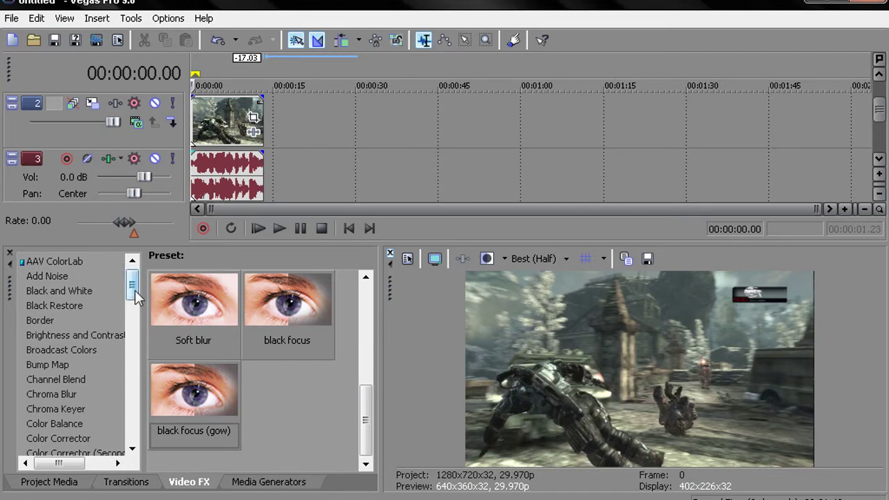
left_click(97, 333)
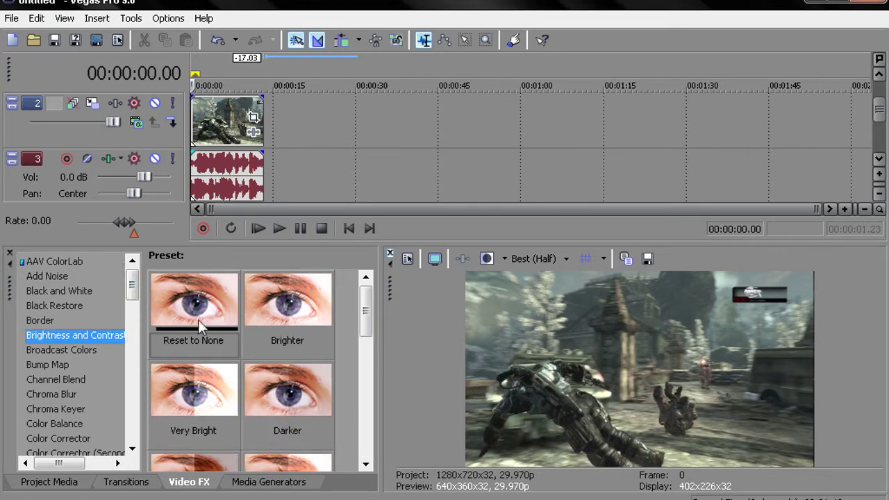
left_click_drag(217, 306, 219, 104)
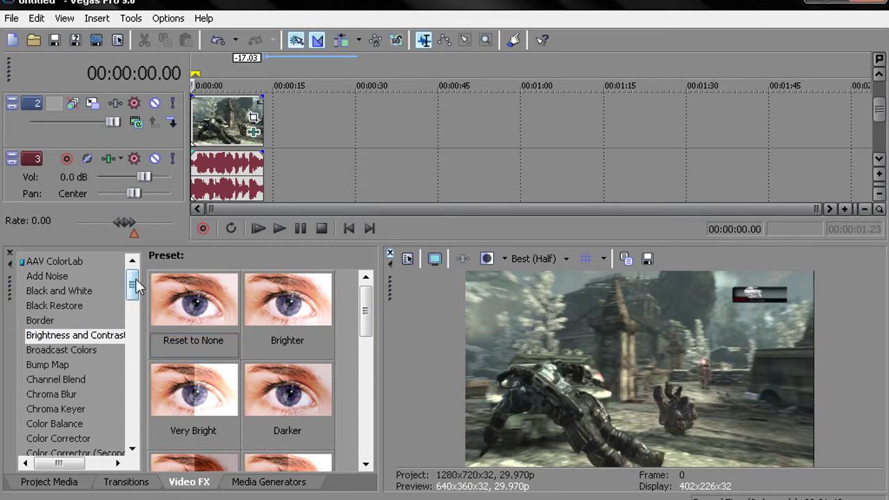
left_click_drag(135, 279, 135, 296)
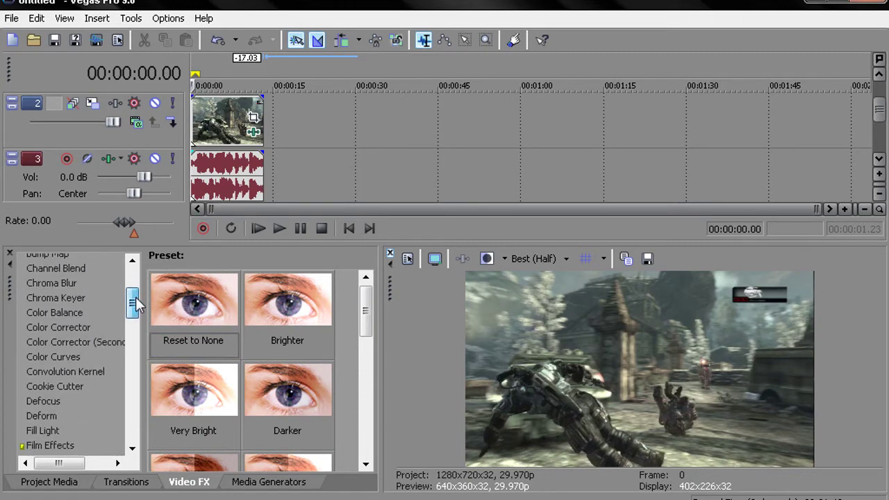
Add a Color Corrector (Secondary) preset to the clip
left_click(79, 342)
left_click_drag(166, 309, 229, 121)
left_click(257, 202)
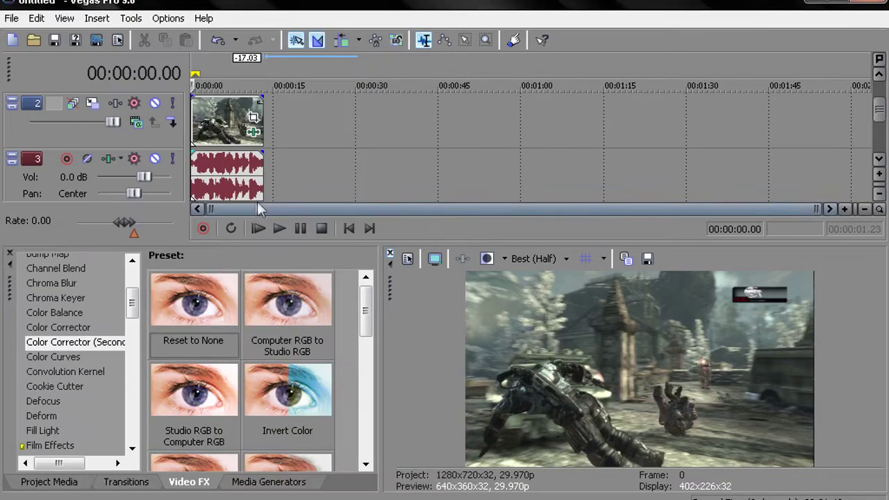
left_click_drag(133, 304, 133, 403)
Add Saturation Adjust, then apply the Soft Contrast 'Soft blur' preset to the clip
left_click(63, 373)
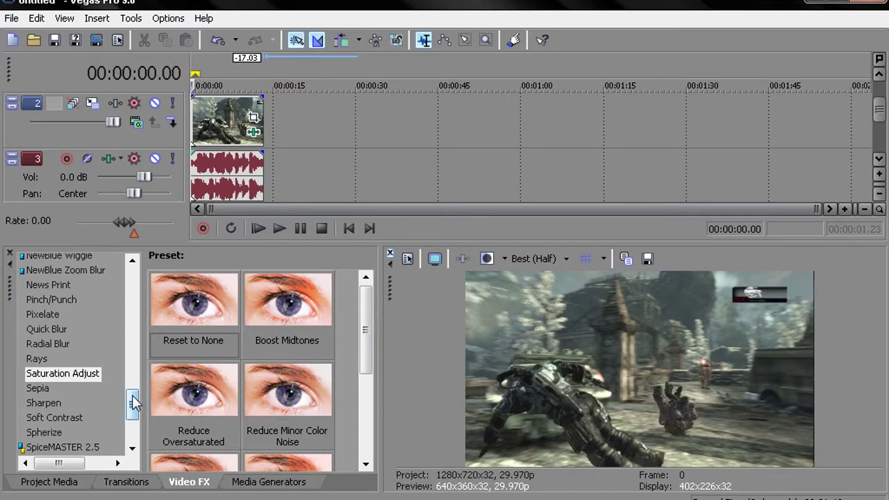
left_click_drag(134, 403, 133, 421)
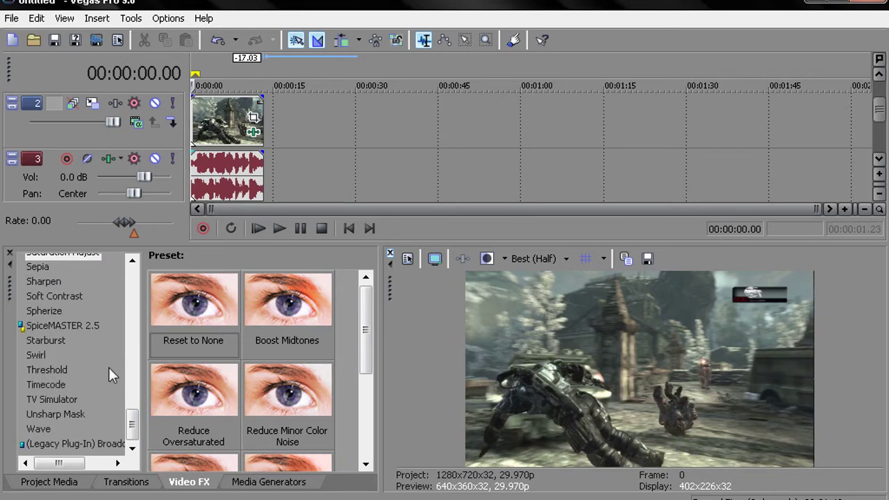
left_click(71, 298)
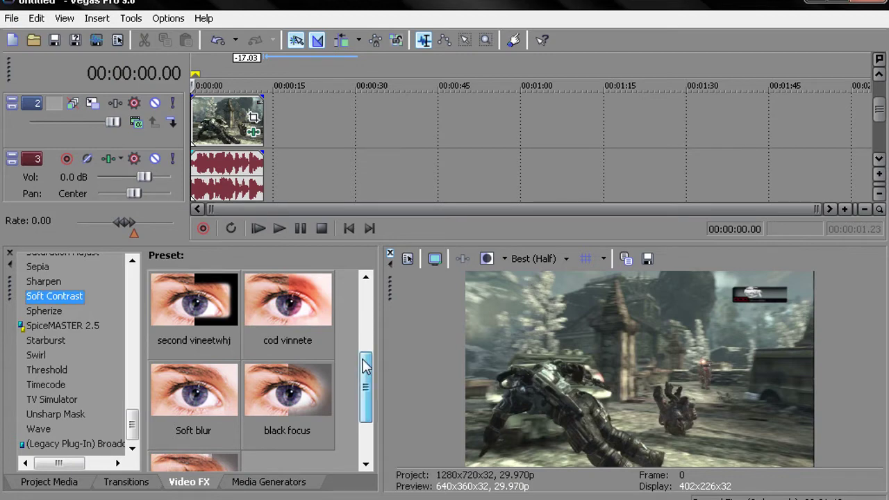
left_click_drag(218, 386, 224, 136)
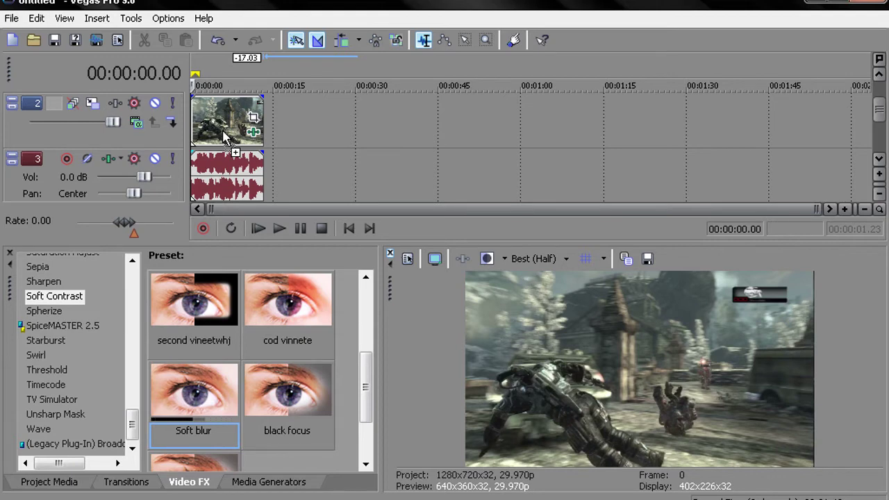
left_click_drag(224, 135, 223, 137)
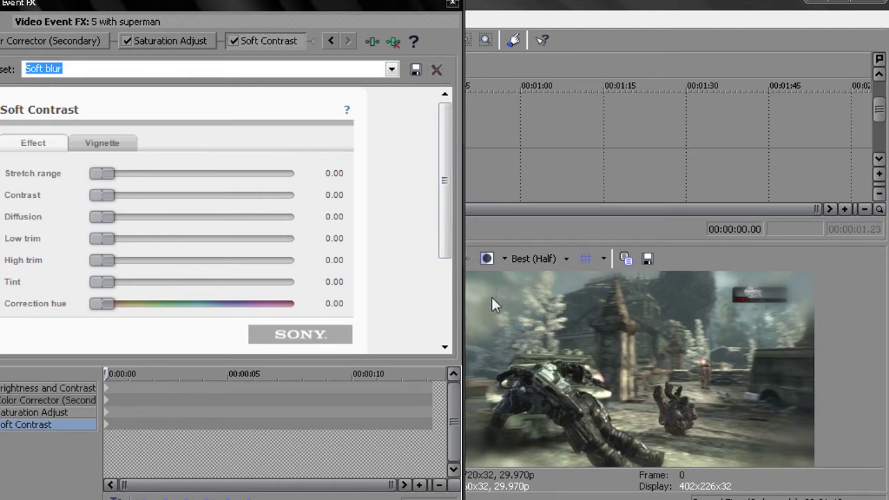
Apply the Soft Contrast 'black focus (gow)' preset as a second effect on the clip
left_click(455, 3)
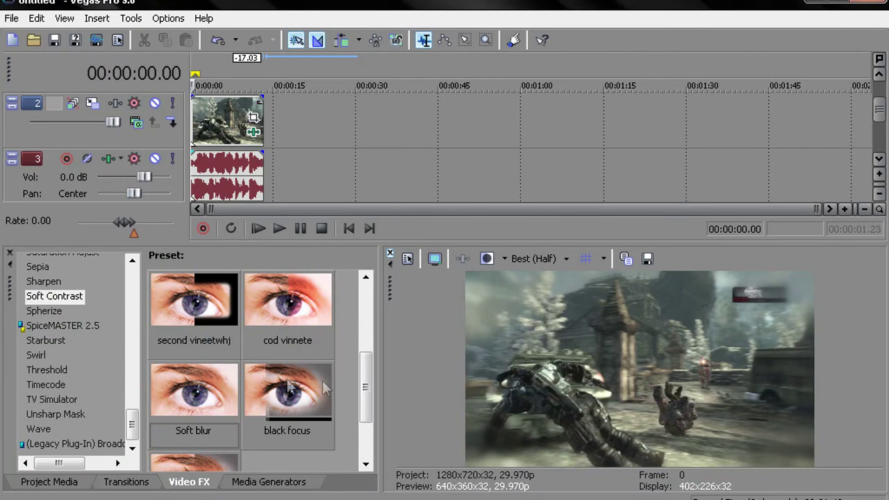
scroll(362, 362, "down", 2)
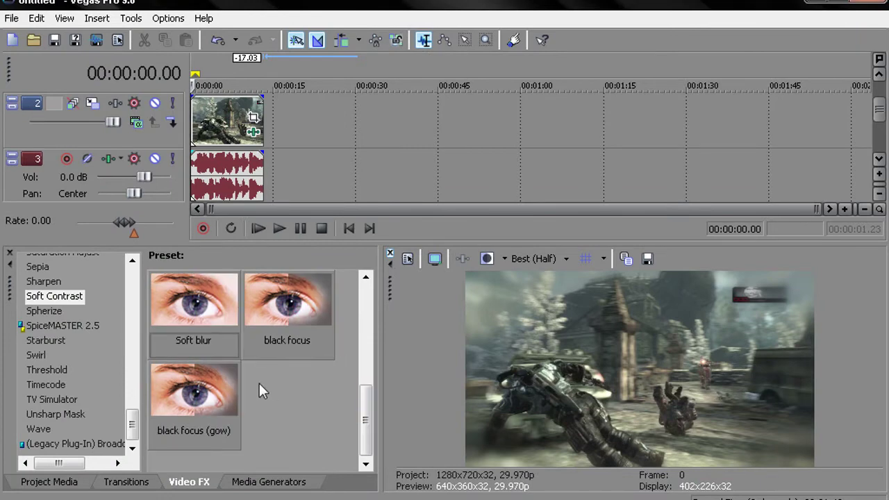
left_click_drag(233, 387, 236, 134)
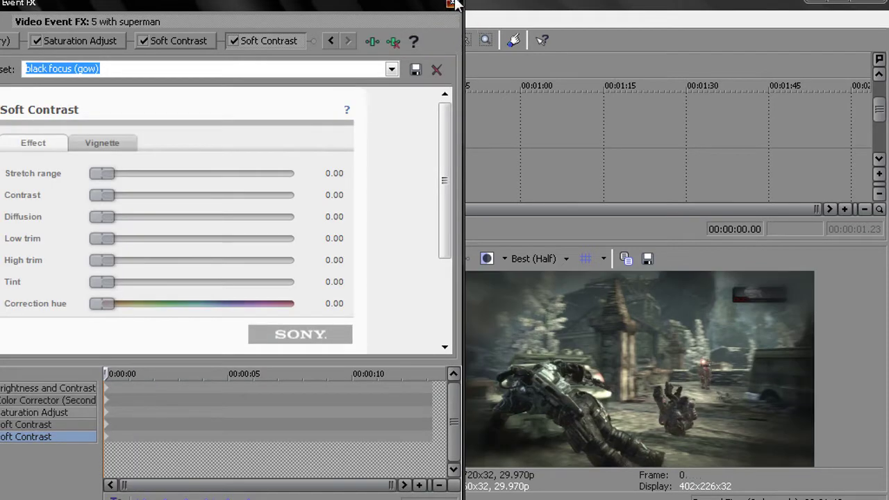
left_click(453, 3)
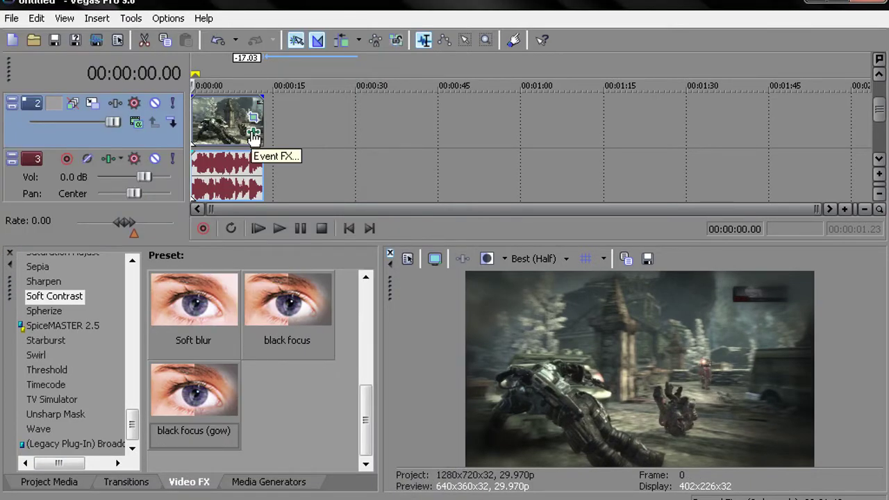
left_click(253, 137)
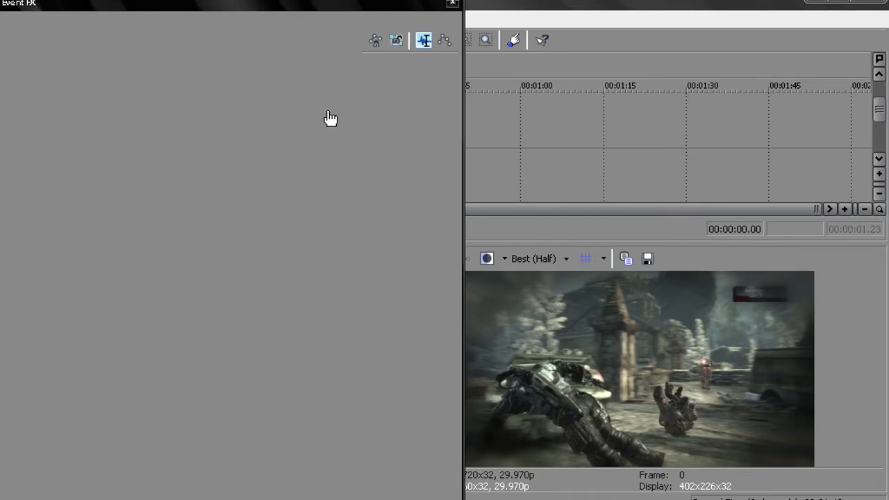
Set Brightness and Contrast to brightness -0.10 and contrast 0.15
left_click_drag(324, 6, 386, 25)
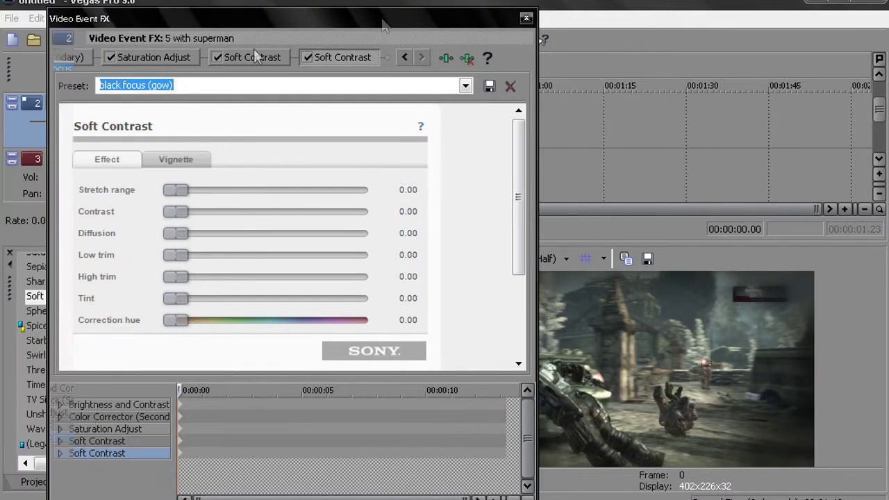
left_click(405, 57)
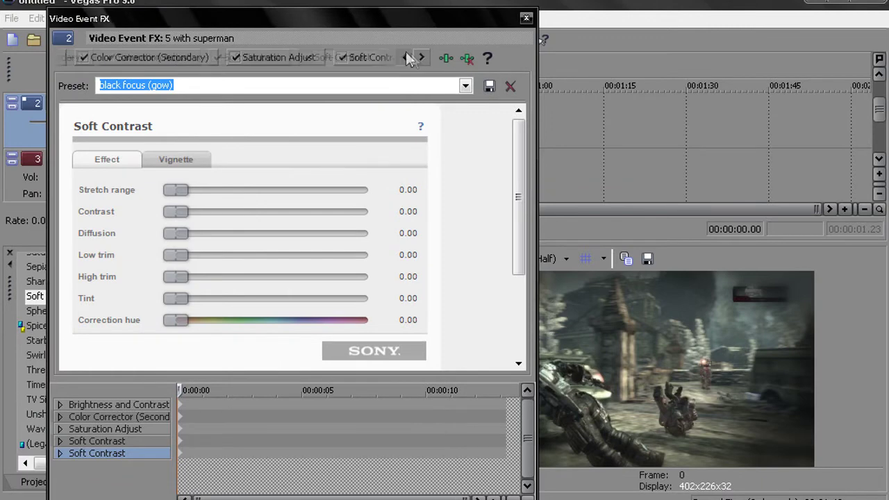
left_click(406, 55)
left_click(151, 56)
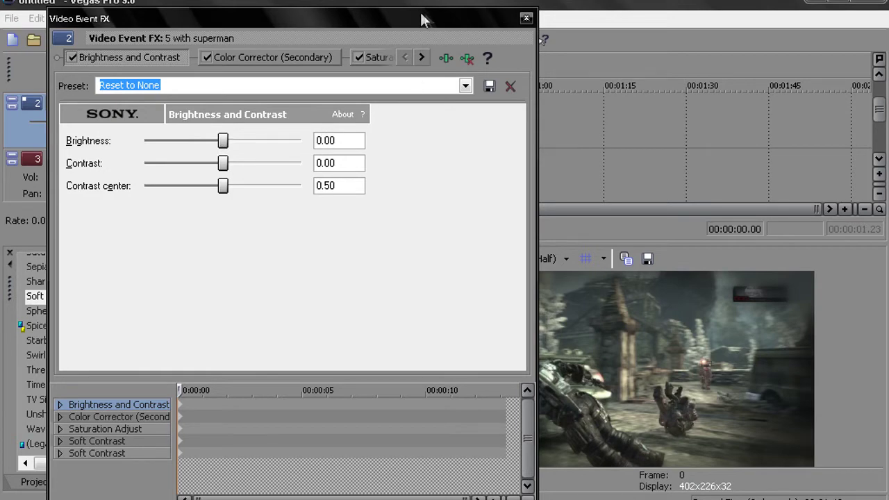
left_click_drag(423, 17, 397, 13)
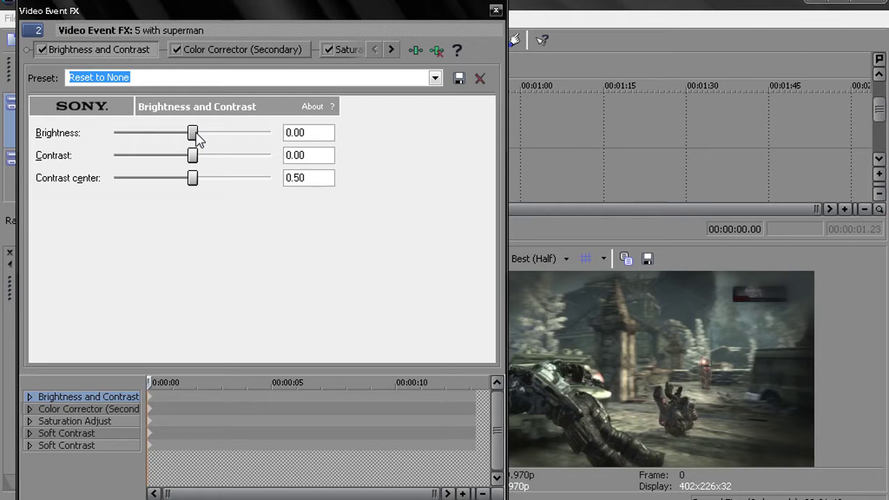
left_click(193, 133)
left_click(194, 134)
left_click(312, 134)
left_click_drag(192, 133, 188, 135)
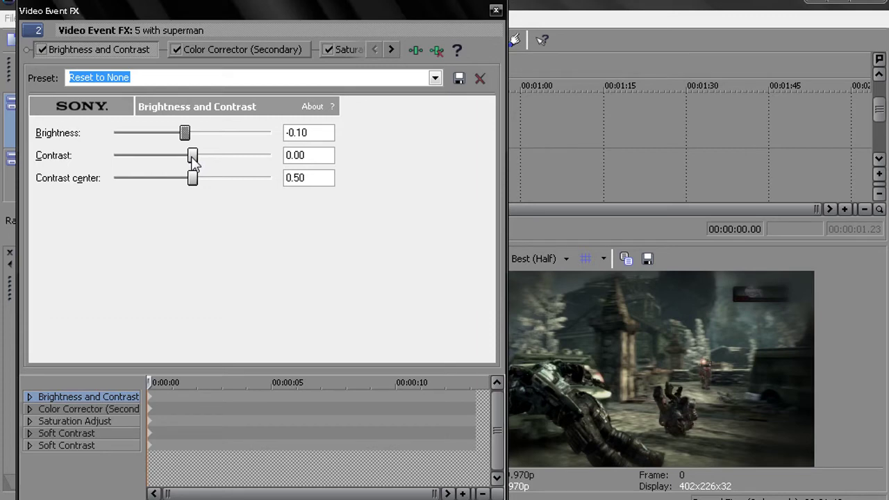
left_click_drag(192, 158, 205, 167)
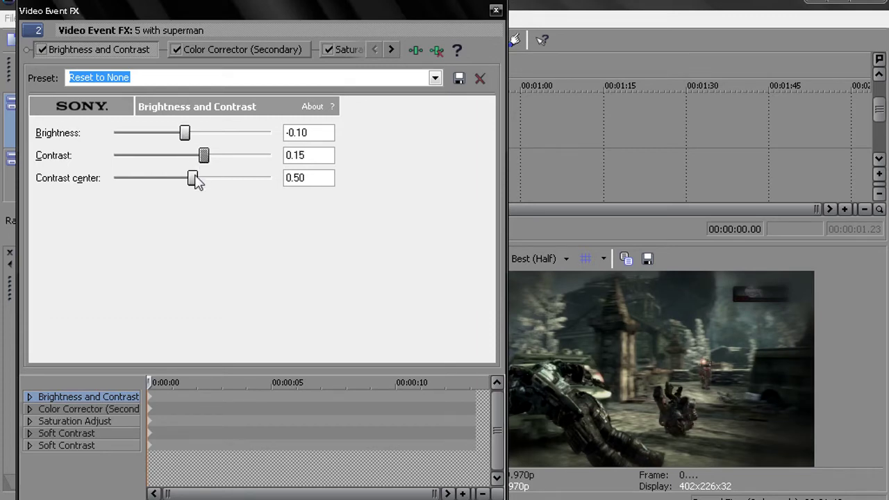
left_click(201, 49)
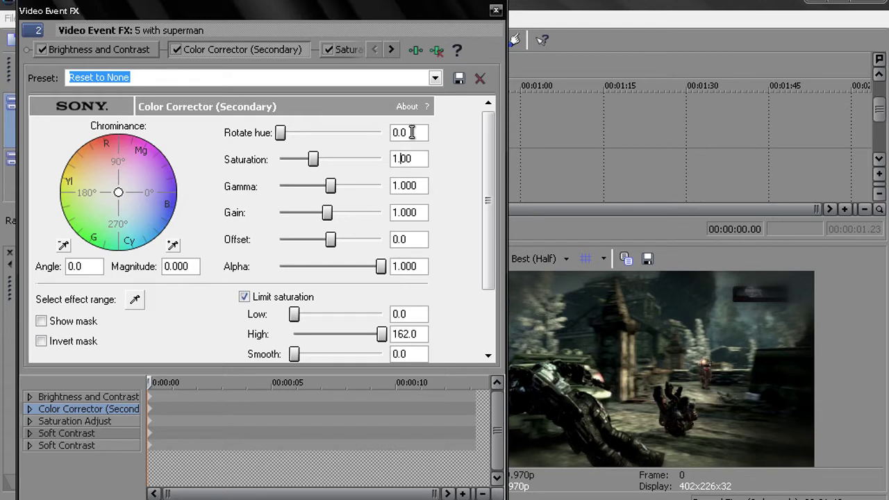
In Color Corrector (Secondary), enter Saturation 1.500 and Gamma about 1.017
type("5")
key("Return")
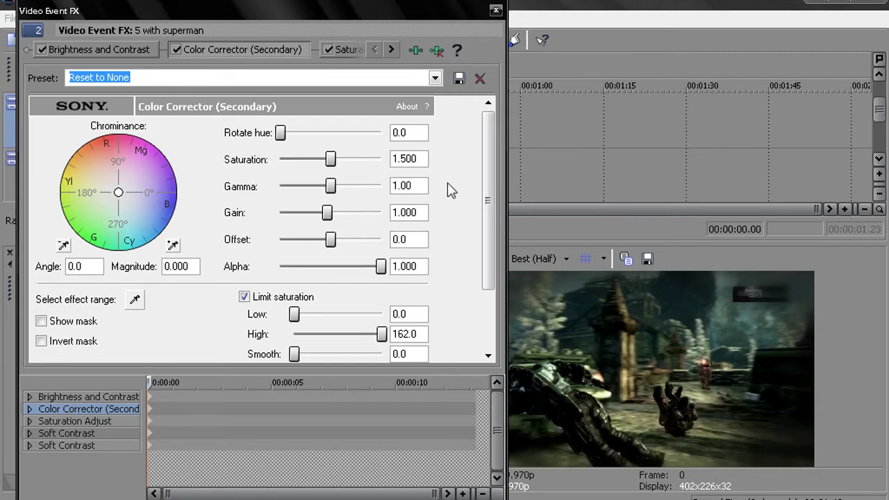
type("17")
Set the Saturation Adjust High value to 0.9000
left_click(339, 51)
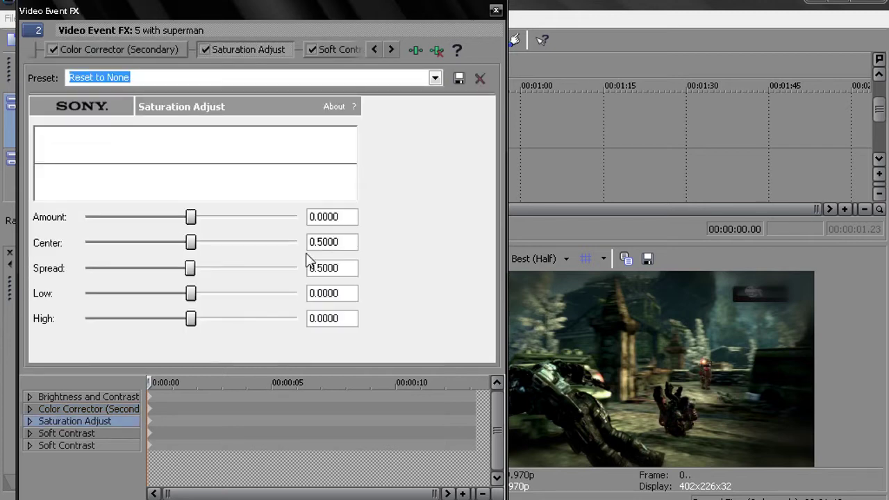
left_click_drag(196, 321, 301, 326)
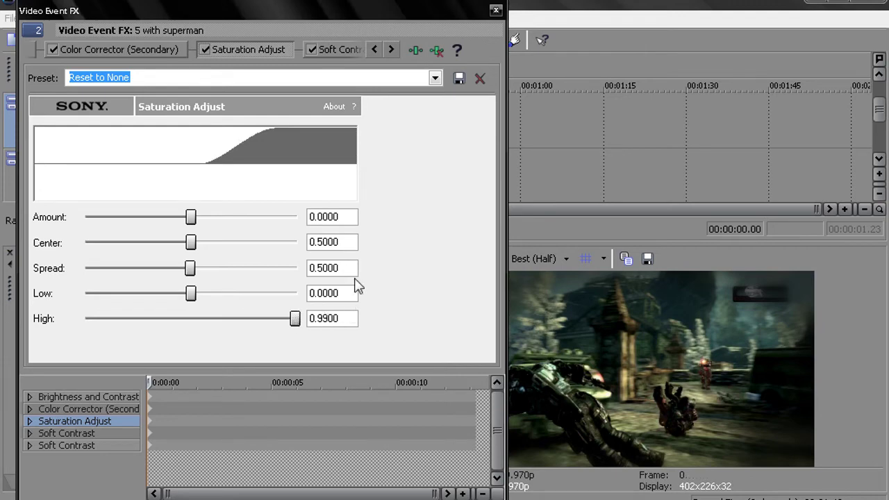
type("0")
left_click(189, 218)
Change the Saturation Adjust Amount to -0.2000
mouse_move(189, 218)
left_mouse_down()
mouse_move(160, 219)
mouse_move(173, 218)
left_mouse_up()
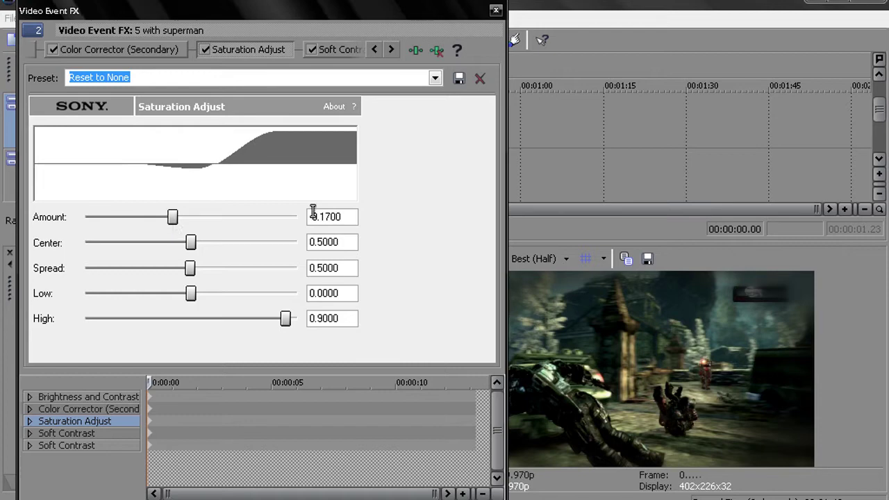
left_click(341, 216)
key("BackSpace")
key("BackSpace")
type("2")
left_click(330, 241)
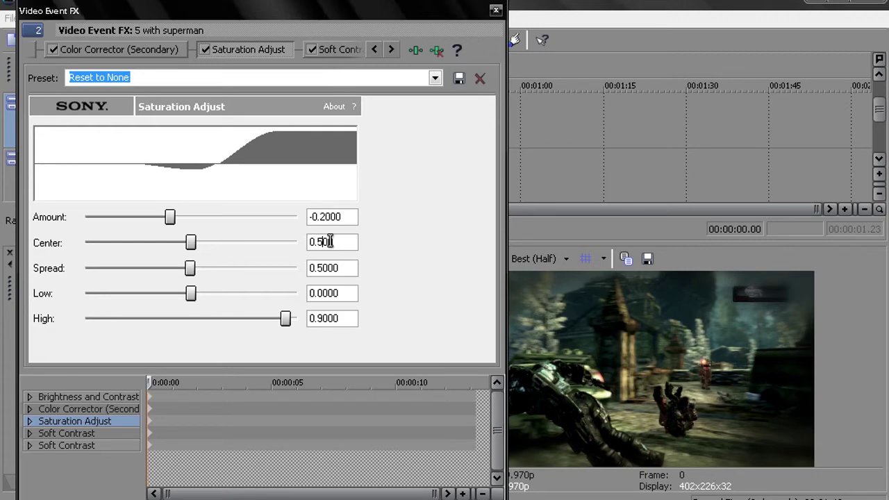
Enter 2.75 in the Center field
key("BackSpace")
type("2")
key("BackSpace")
key("BackSpace")
type("2")
type(".")
type("75")
left_click(316, 273)
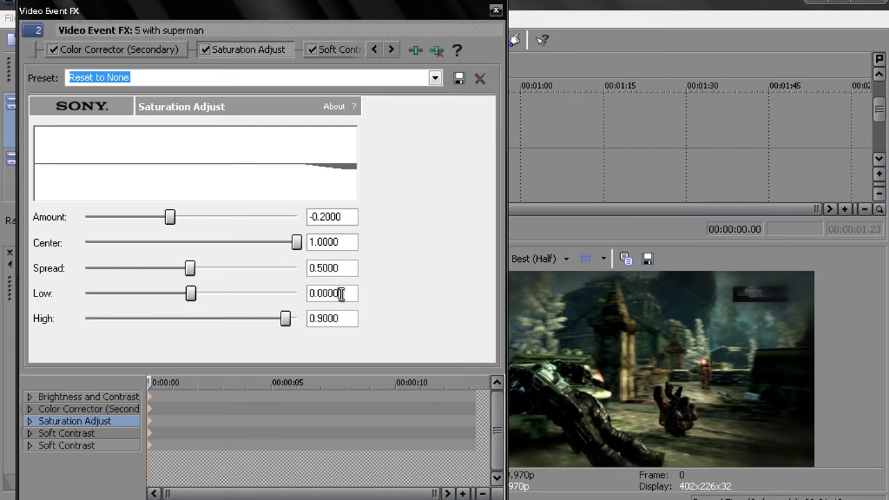
Set Saturation Adjust Low to -0.7540 and bring Center down to 0.2700
double_click(340, 295)
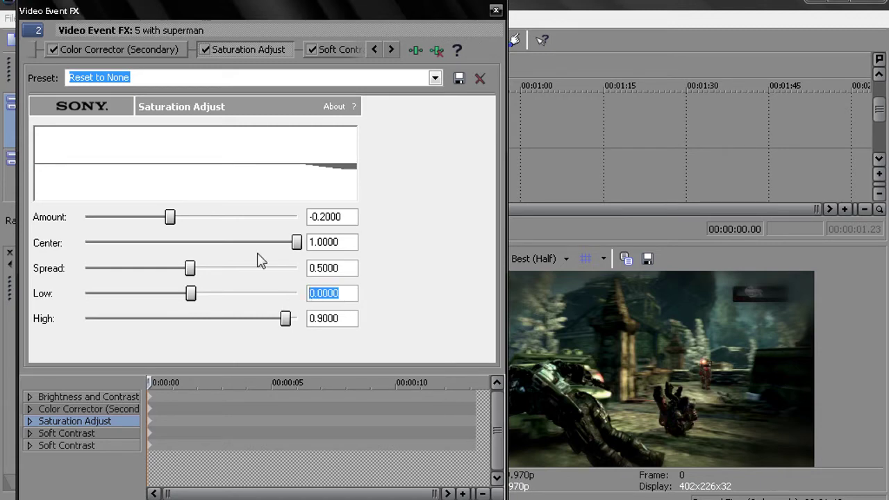
type("-")
left_click(193, 295)
left_click_drag(194, 294, 113, 294)
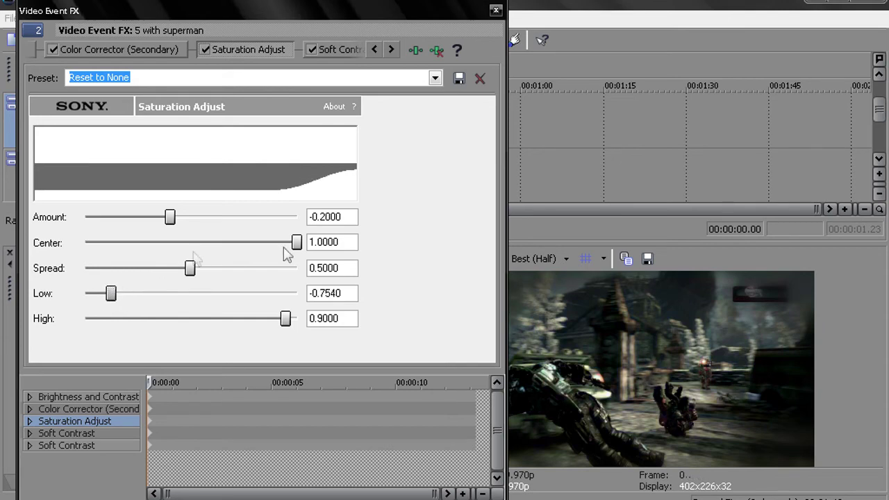
left_click_drag(295, 243, 143, 249)
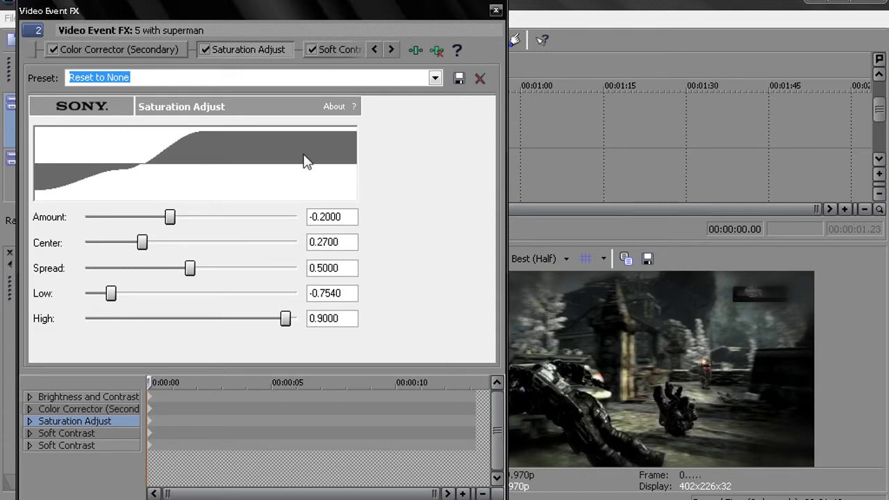
Add the Soft Moderate Contrast preset to the clip, continuing past the .NET error
left_click(327, 51)
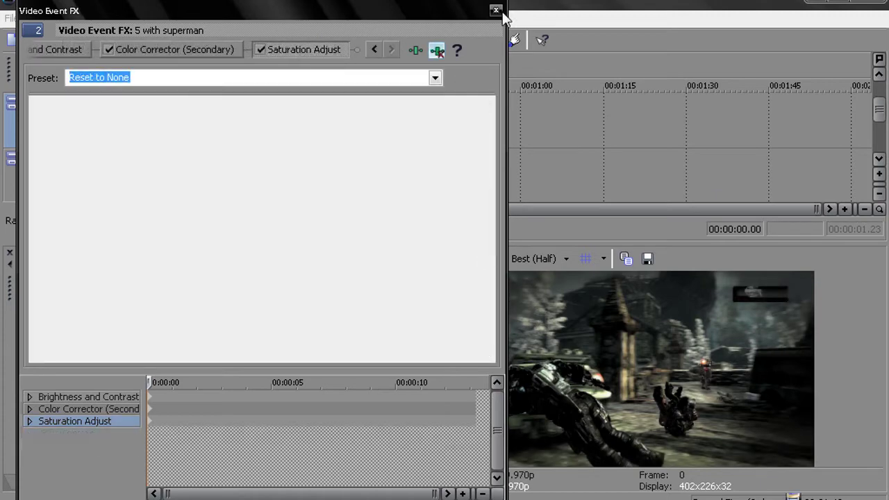
left_click(496, 11)
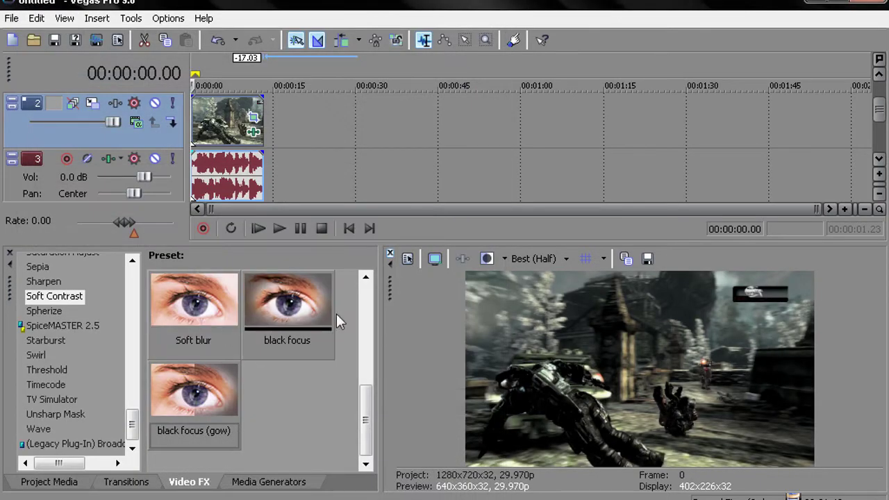
scroll(363, 293, "up", 3)
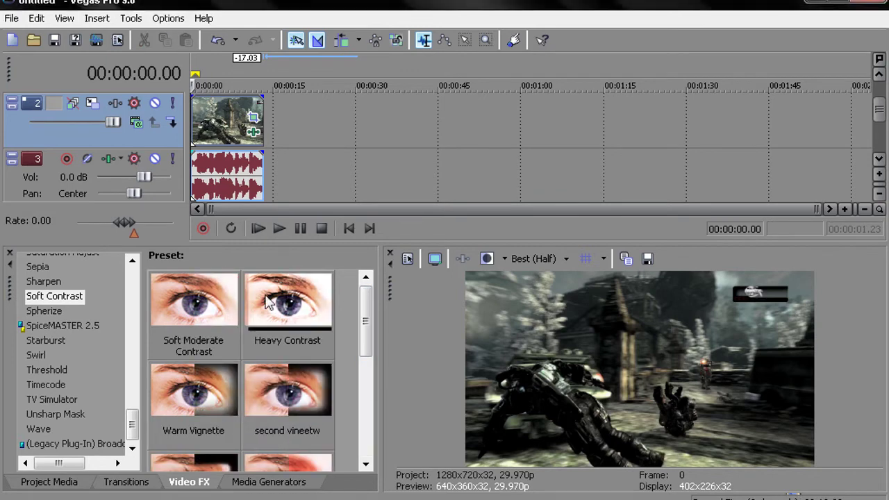
left_click_drag(194, 306, 221, 125)
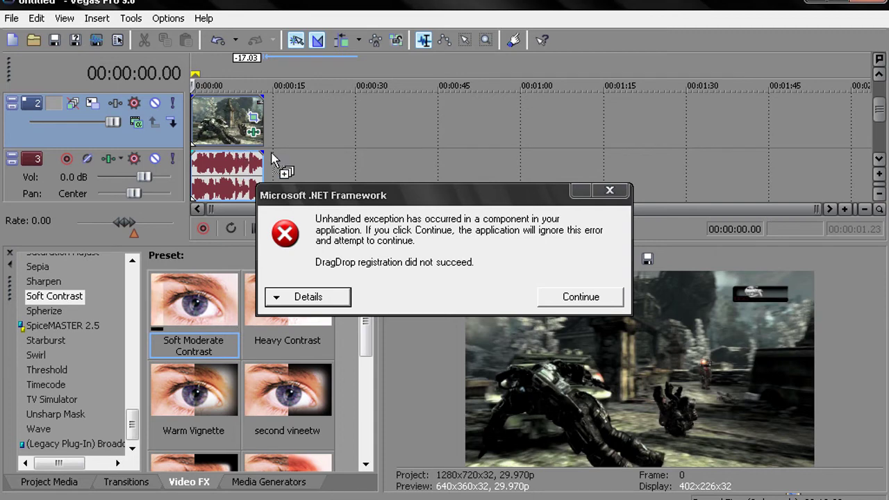
left_click(567, 297)
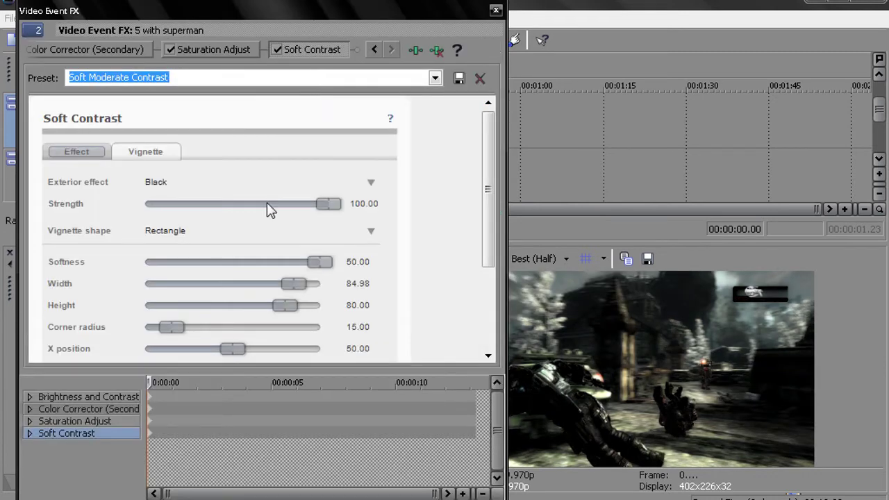
Zero the Soft Contrast Stretch range, Contrast and Diffusion
left_click(97, 152)
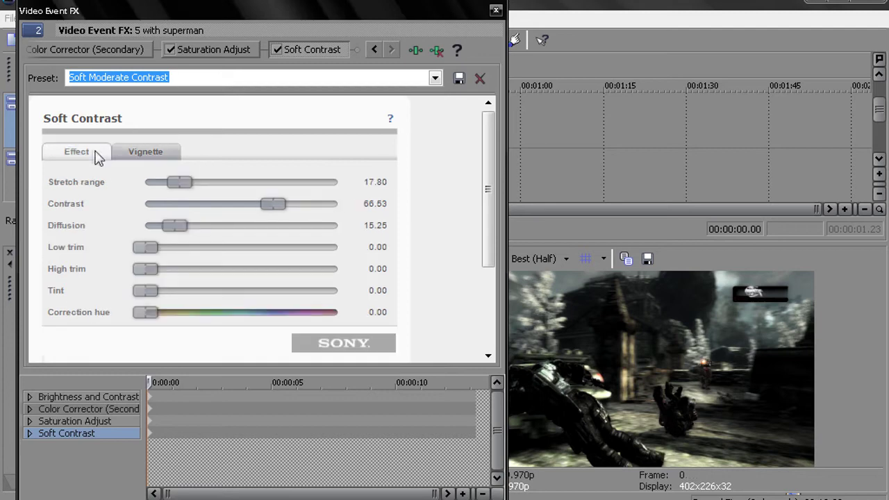
left_click_drag(176, 187, 97, 187)
left_click_drag(260, 206, 91, 204)
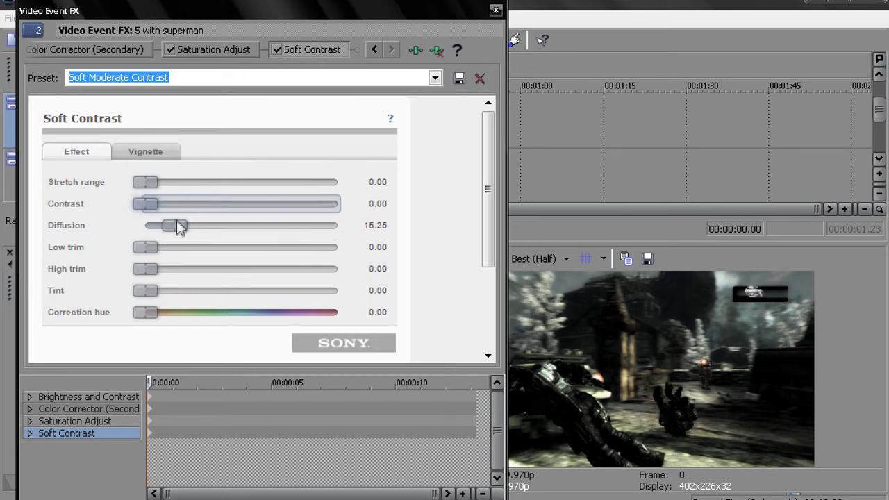
left_click_drag(175, 224, 113, 226)
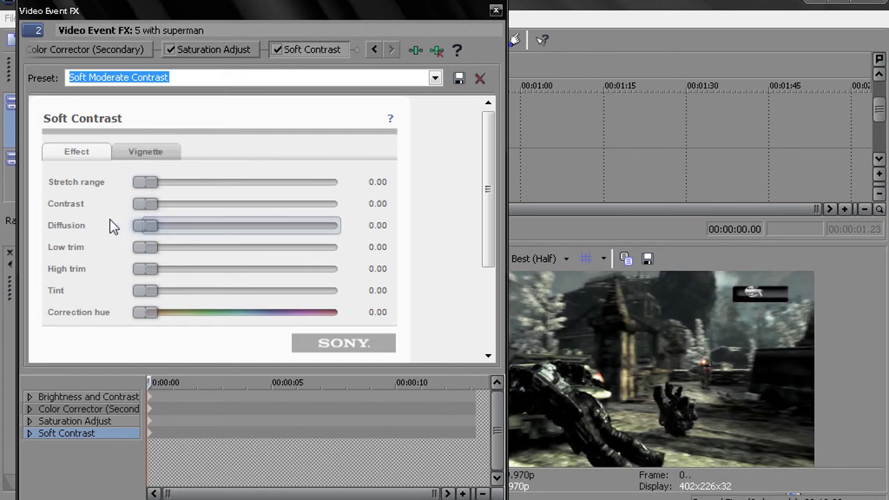
Set the vignette to a blurred exterior with an ellipse shape
left_click(151, 151)
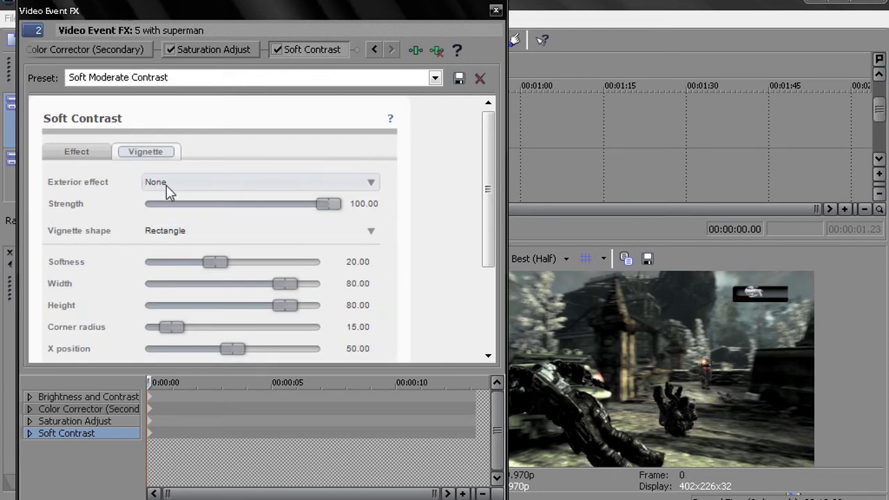
left_click(166, 184)
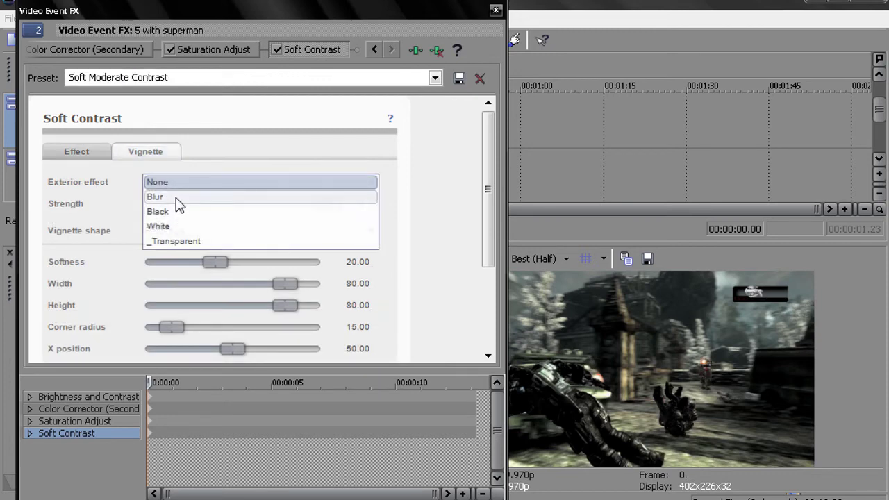
left_click(176, 201)
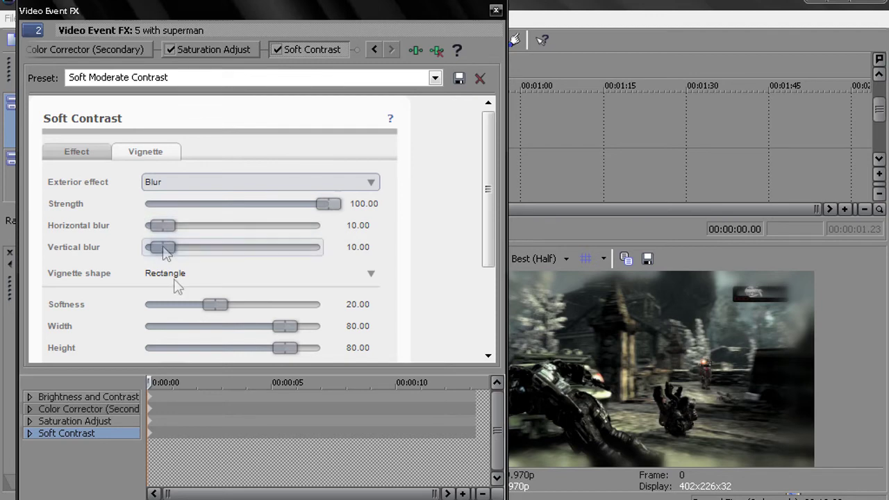
left_click(187, 274)
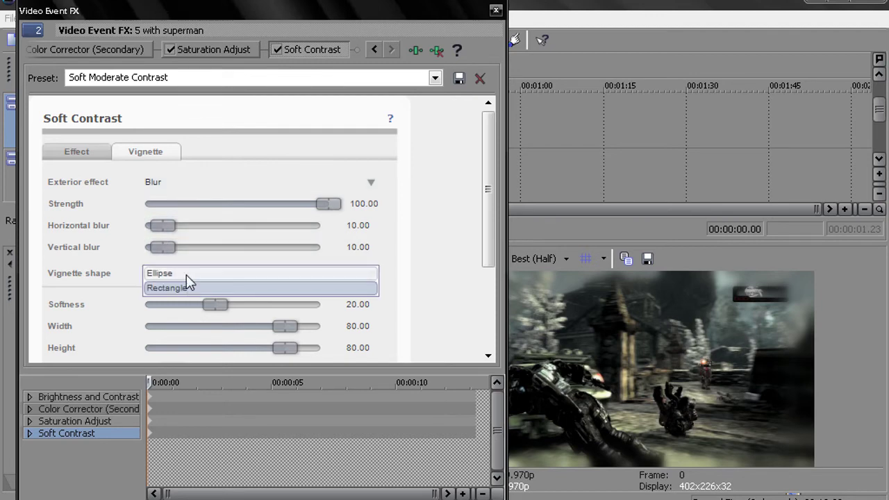
left_click(186, 275)
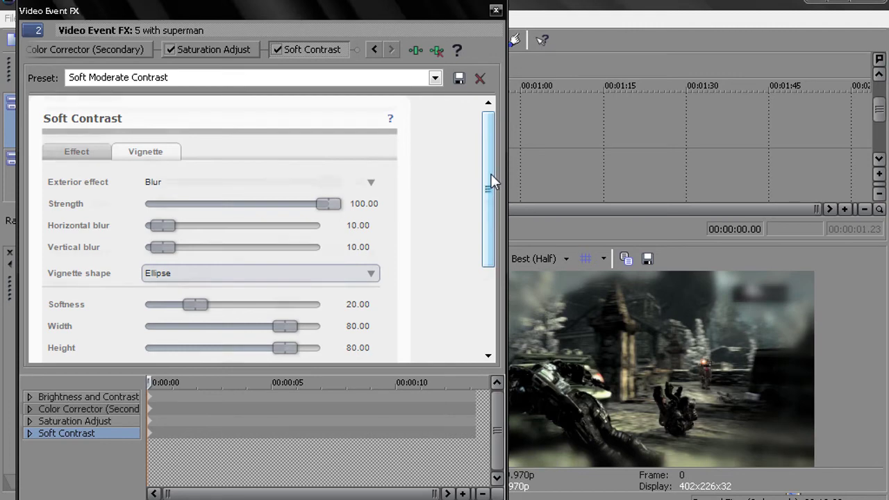
left_click_drag(491, 182, 490, 243)
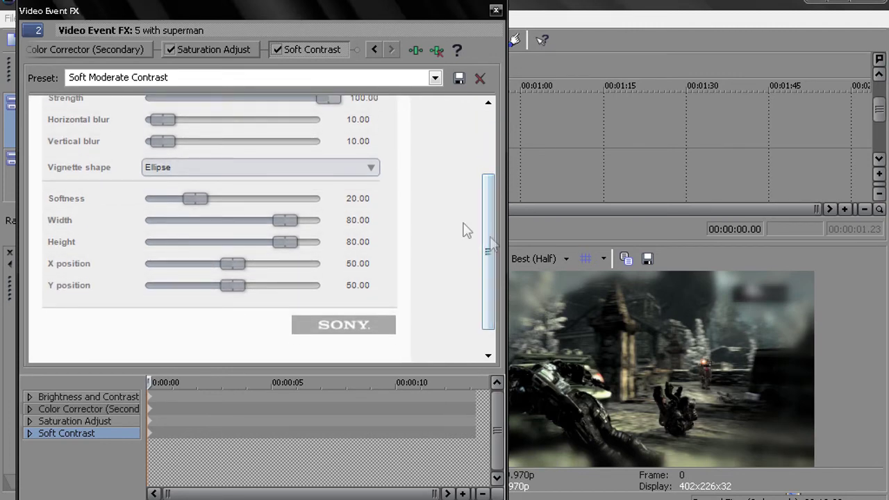
Set vignette Softness 36, Width 100 and Height 100
left_click(363, 198)
key("BackSpace")
key("BackSpace")
type("36")
left_click(284, 221)
left_click_drag(316, 224, 326, 219)
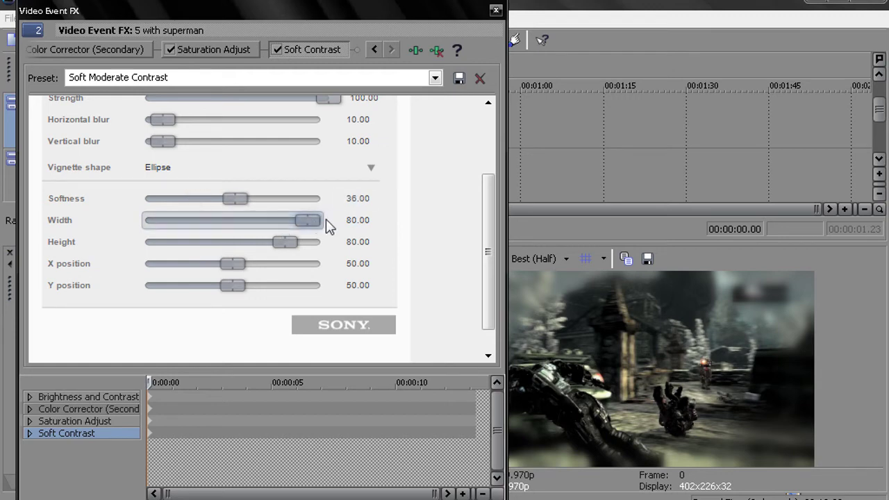
left_click_drag(286, 242, 384, 248)
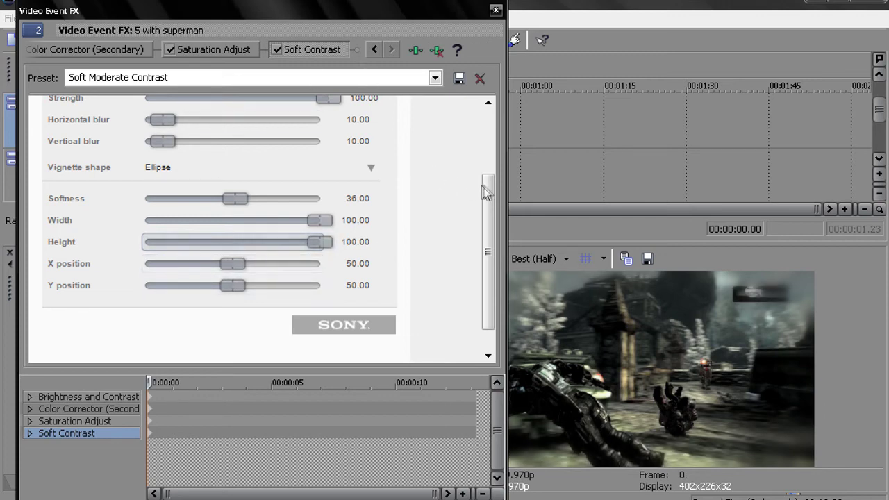
left_click_drag(488, 185, 486, 56)
Apply Soft Moderate Contrast again and zero its Stretch range, Contrast and Diffusion
left_click(496, 10)
left_click_drag(199, 304, 246, 122)
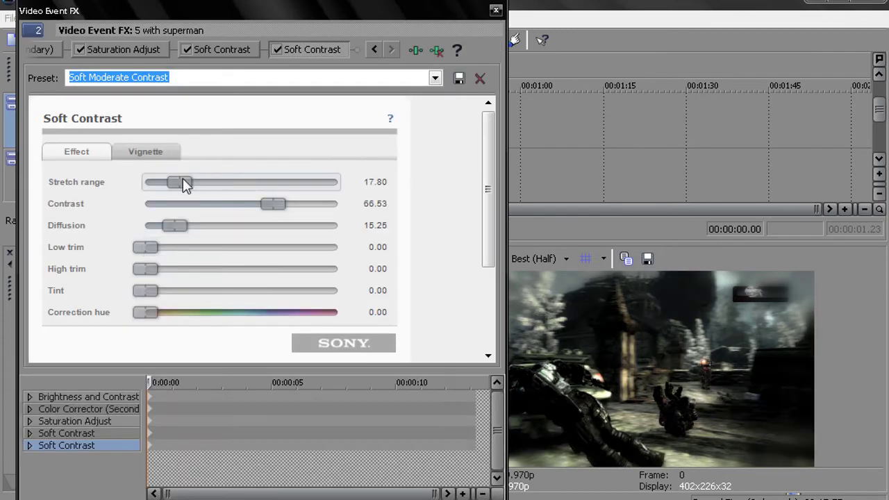
left_click_drag(183, 182, 83, 186)
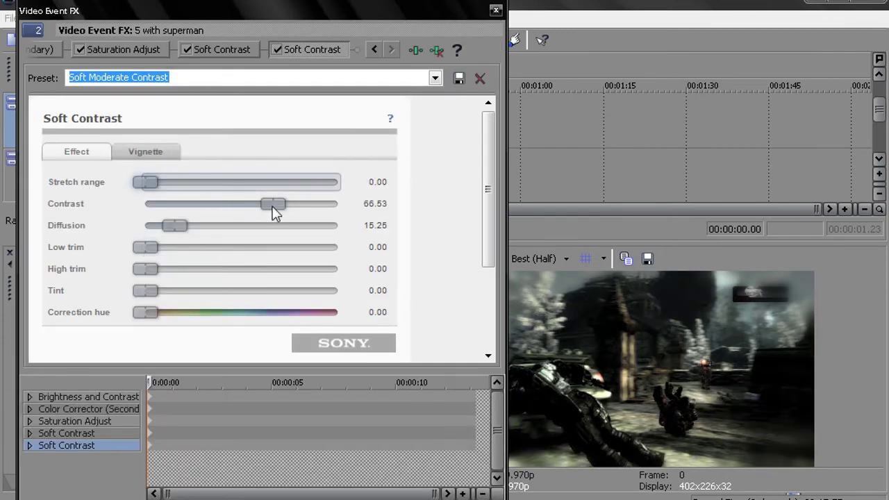
left_click_drag(275, 212, 97, 212)
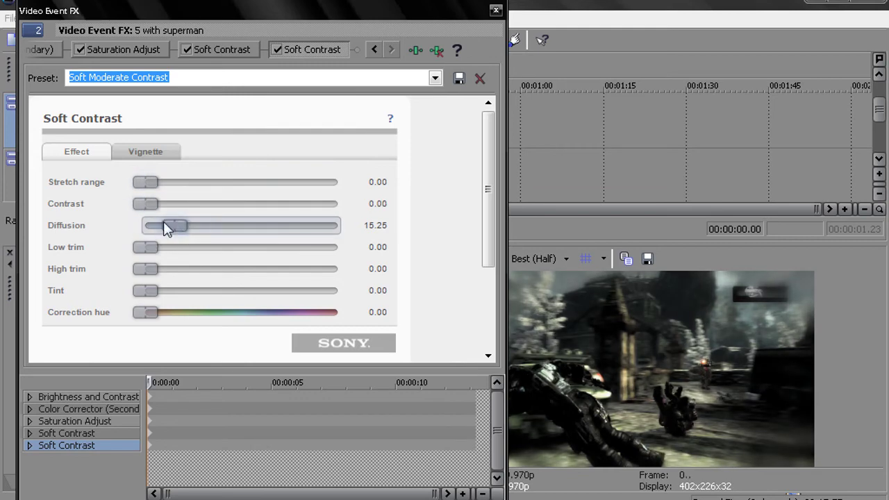
left_click_drag(166, 229, 124, 228)
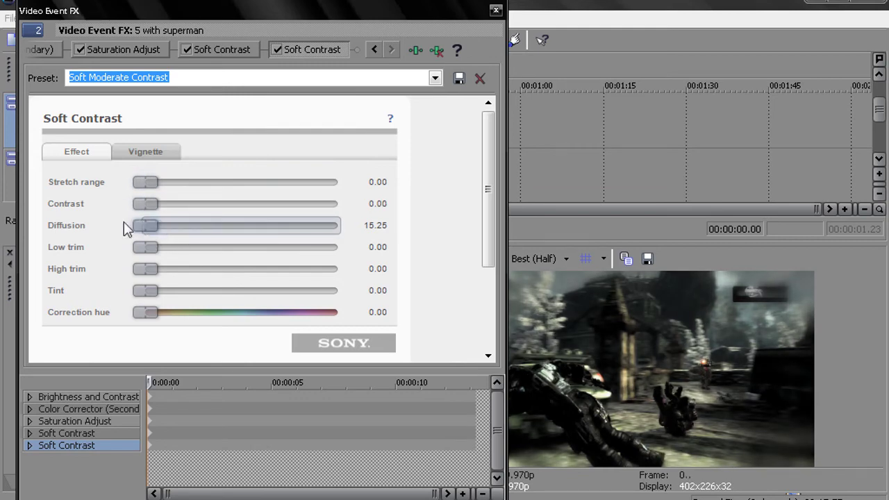
left_click(156, 155)
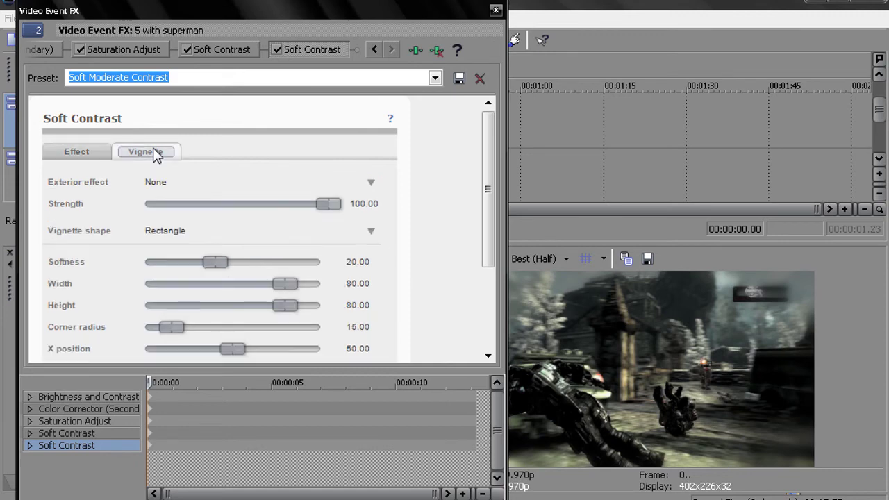
left_click(153, 183)
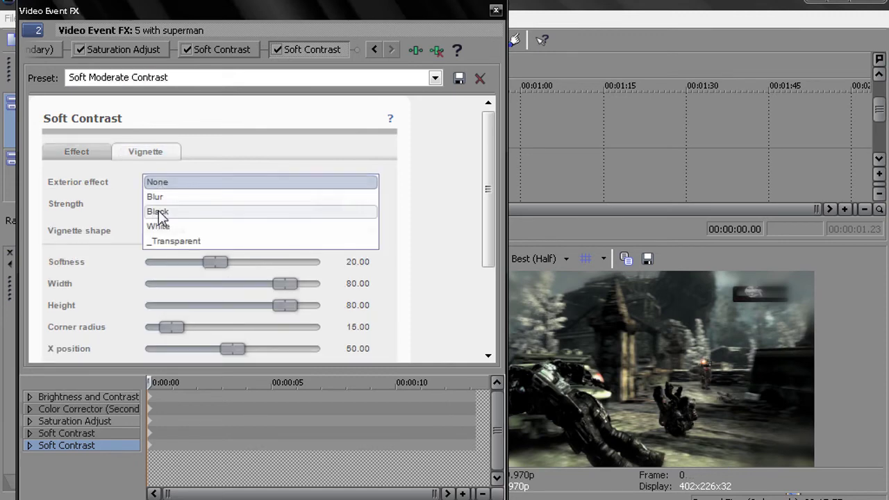
Make the vignette a black-exterior ellipse with strength about 60
left_click(160, 215)
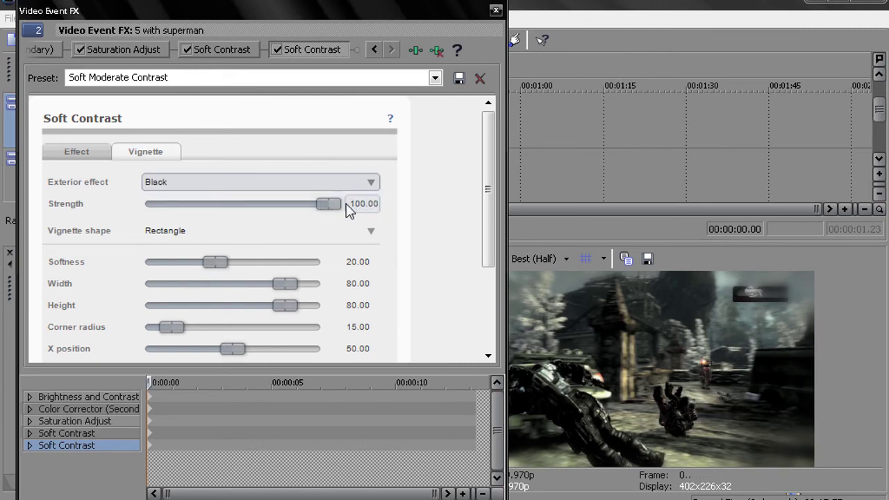
left_click_drag(341, 206, 263, 204)
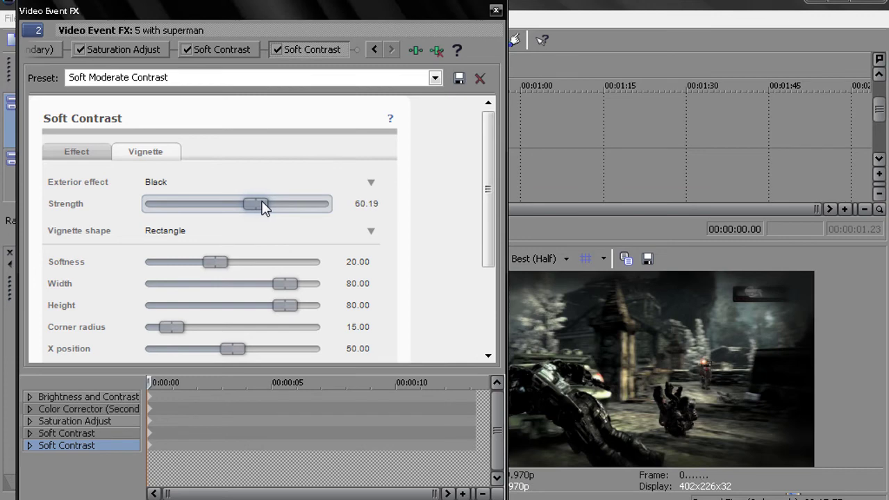
left_click(178, 230)
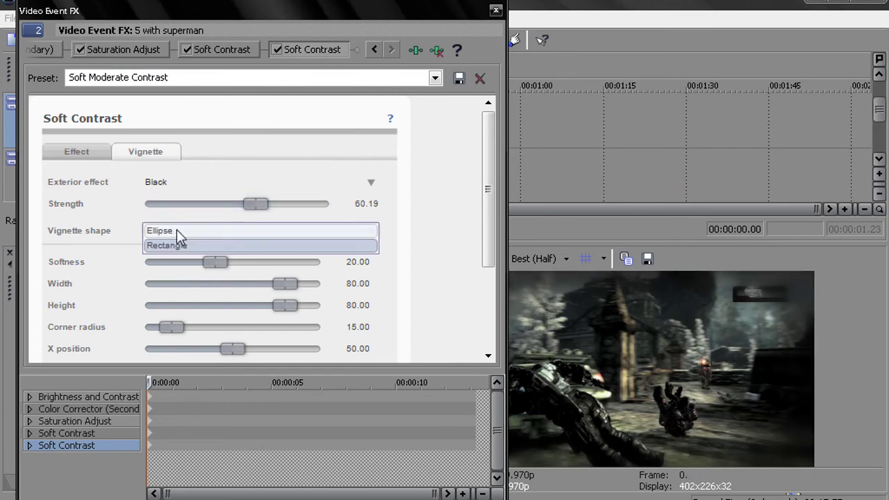
left_click(174, 232)
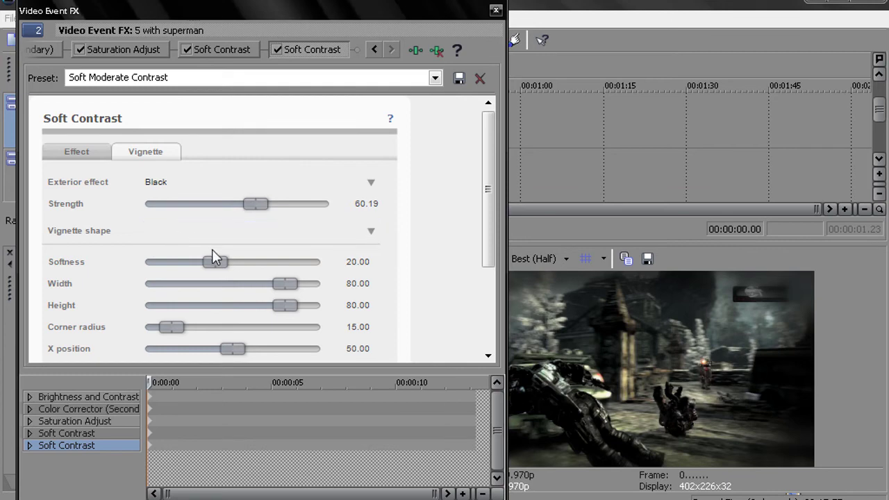
Set vignette softness 39.50, width 90.95 and height 90.45
left_click(197, 263)
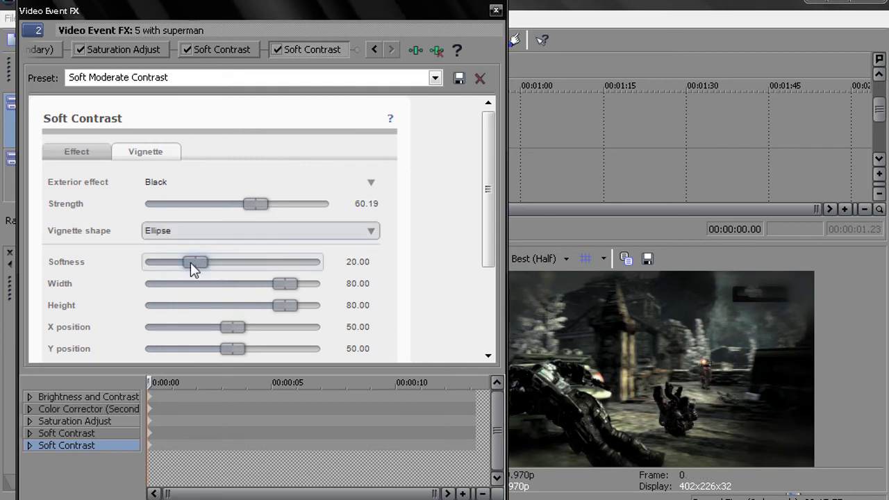
left_click_drag(193, 264, 236, 267)
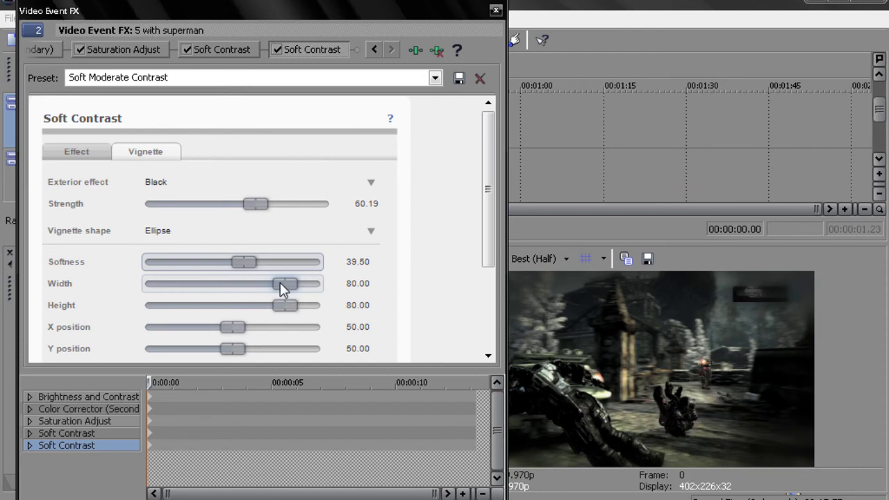
left_click_drag(280, 282, 312, 285)
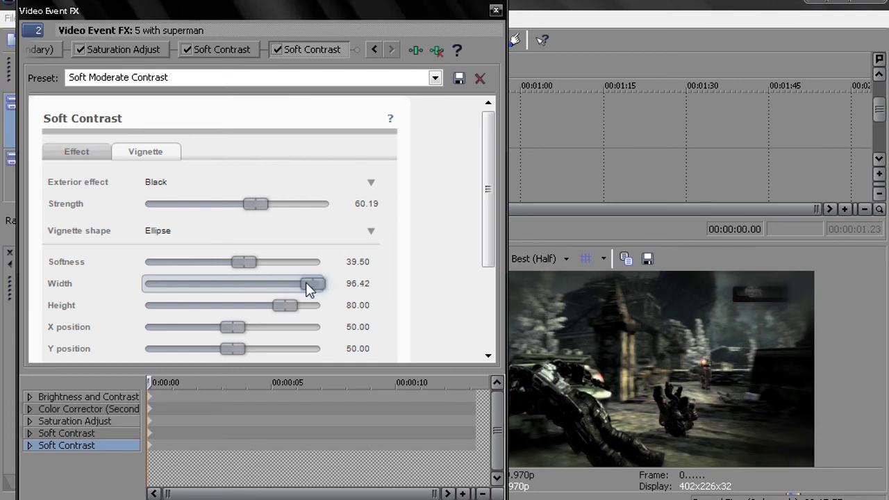
left_click_drag(306, 284, 298, 287)
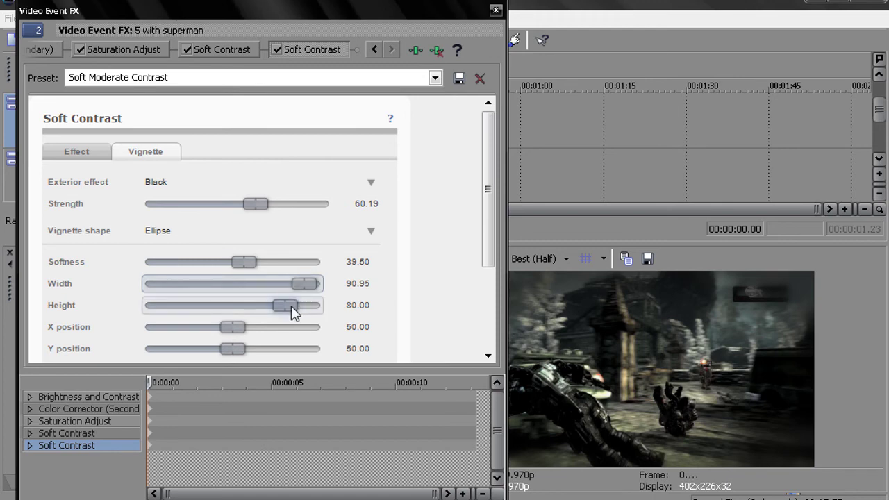
left_click(292, 307)
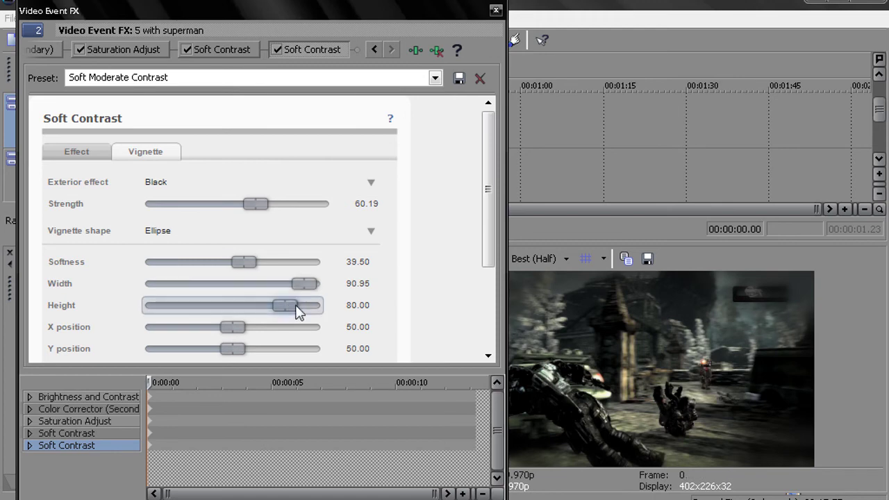
left_click_drag(296, 305, 311, 307)
Reopen the clip's Video Event FX and bring up the plug-in chooser, cancelling the Save As prompt
left_click(497, 11)
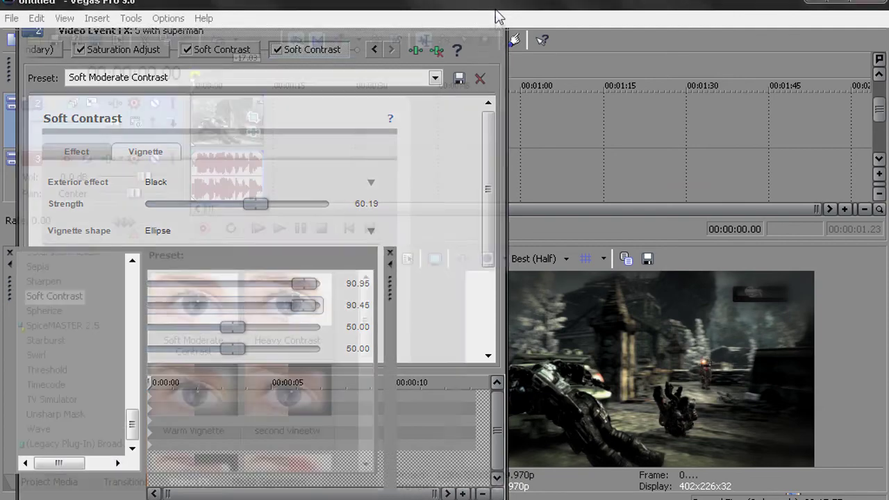
left_click(256, 137)
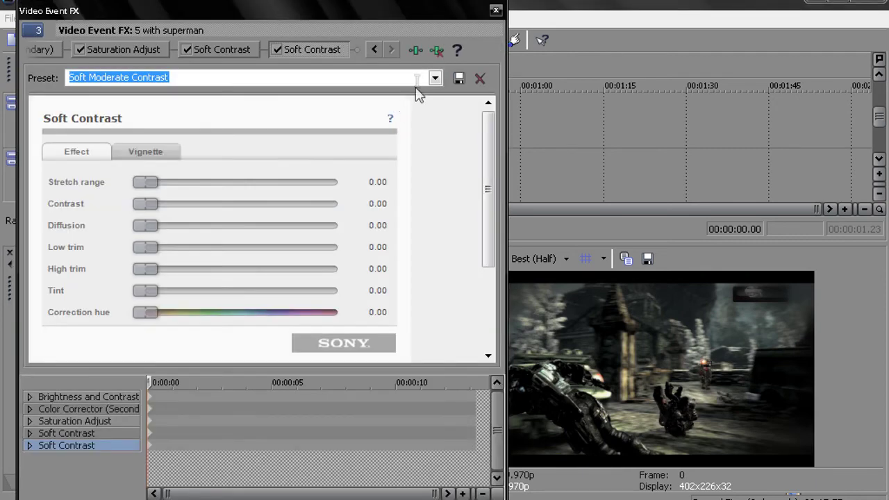
left_click(415, 50)
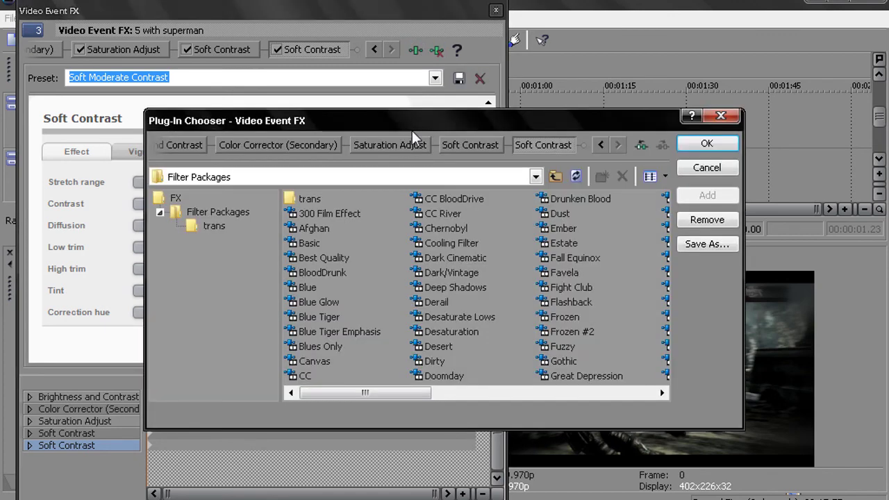
left_click_drag(413, 118, 281, 57)
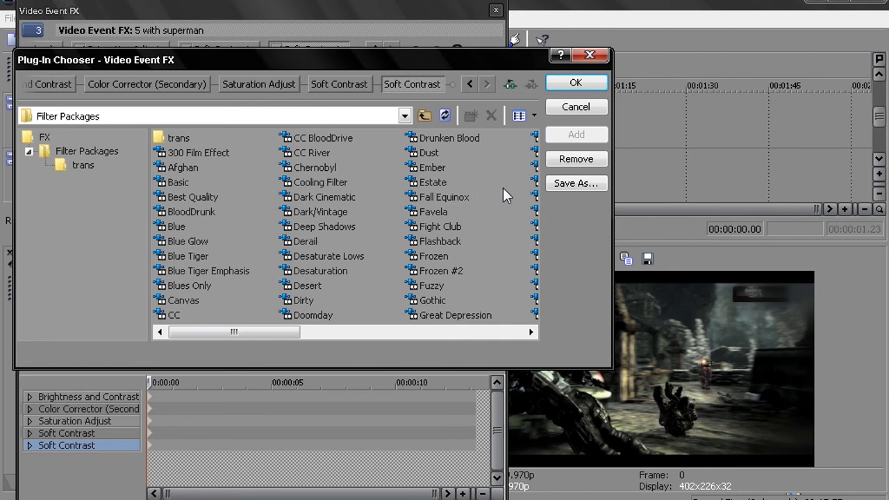
left_click(576, 182)
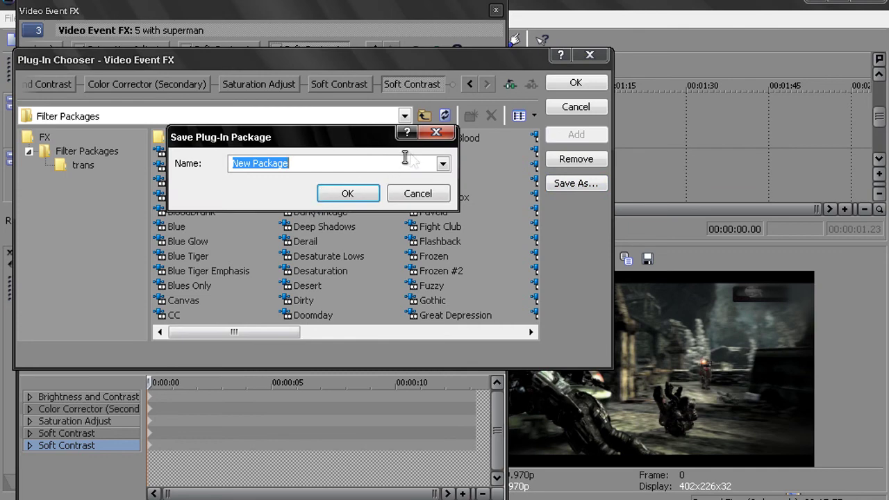
left_click(434, 133)
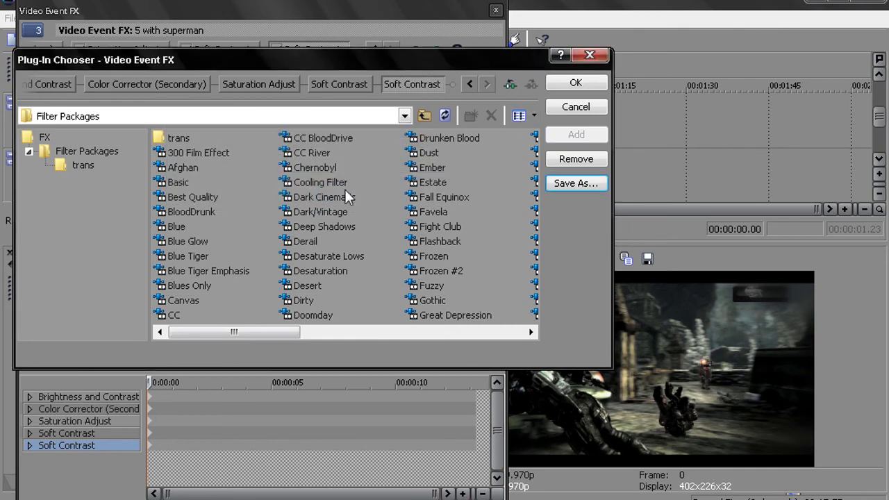
Add the CC River filter package to the clip's effect chain and confirm with OK
left_click(311, 152)
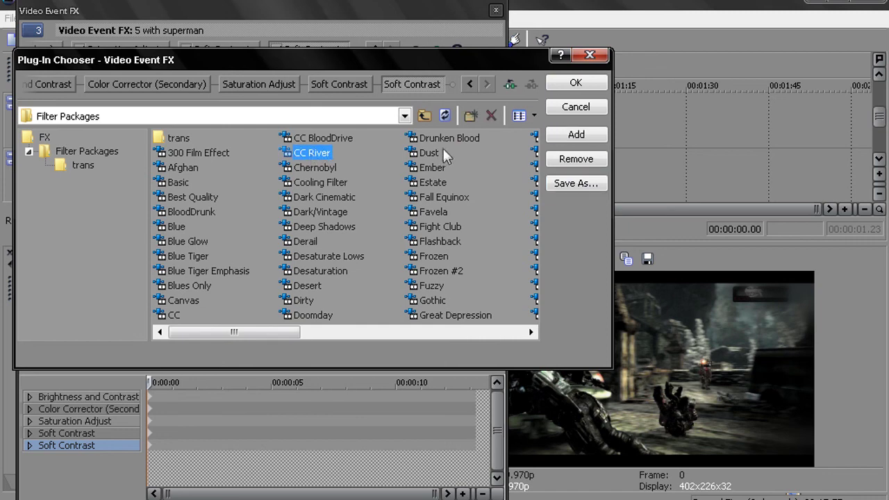
left_click(569, 137)
left_click(574, 81)
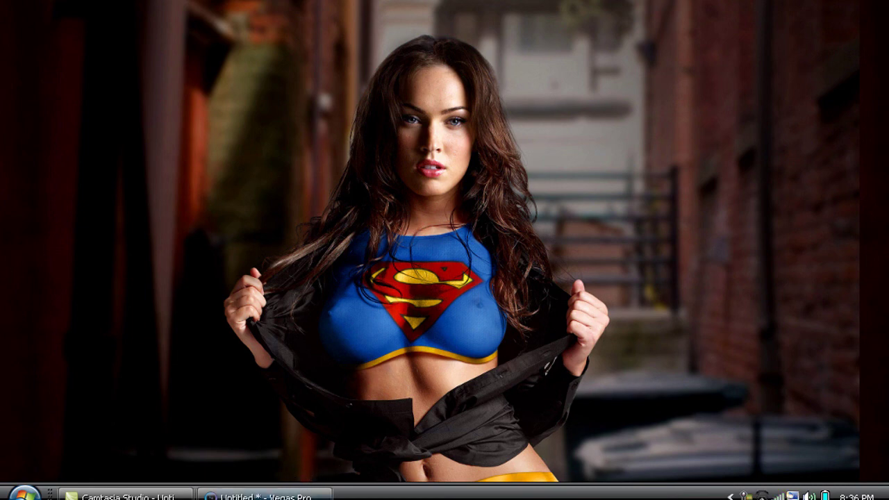
left_click(257, 496)
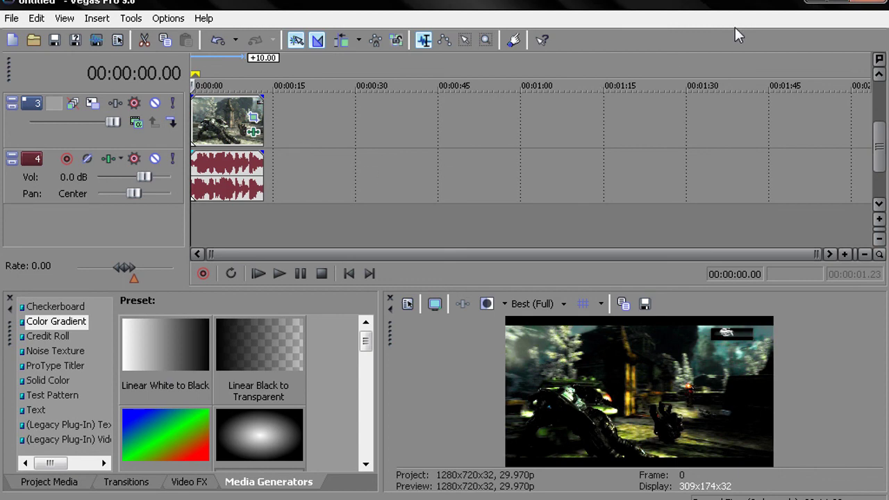
left_click(839, 2)
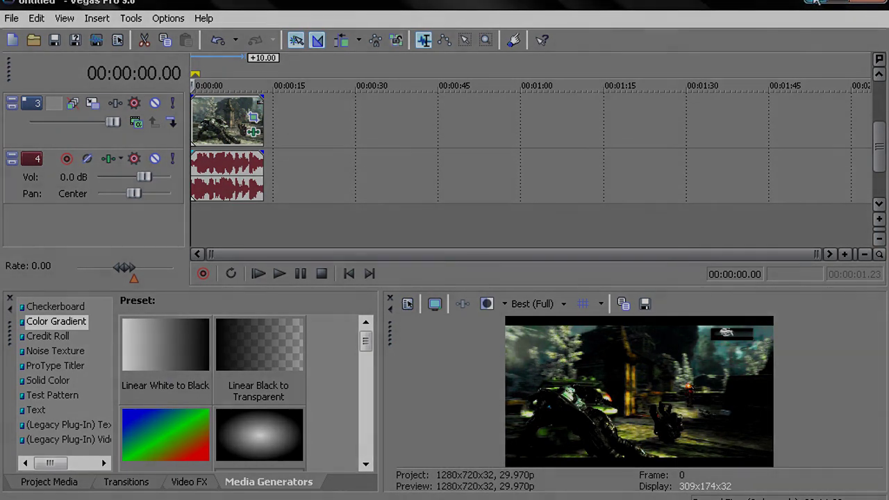